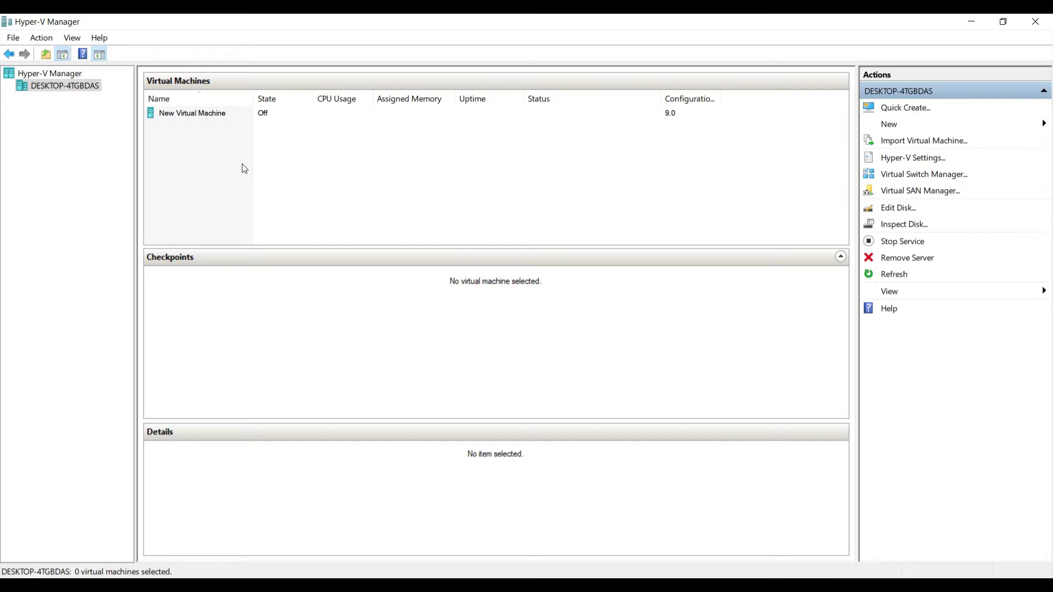
# Step: Select 'New Virtual Machine' in Hyper-V Manager and connect to it from its context menu
pyautogui.click(180, 119)
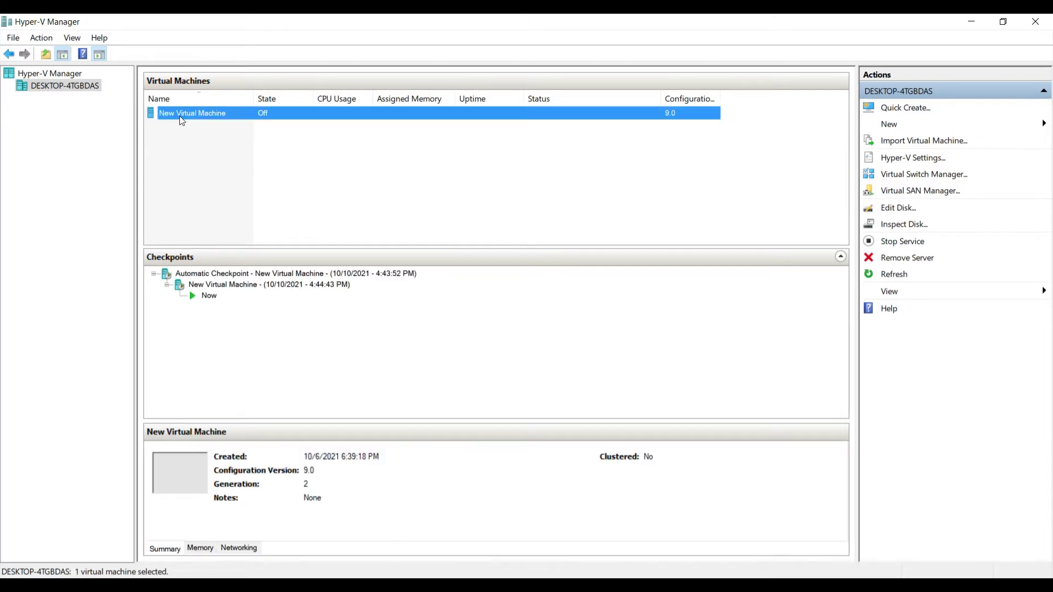
pyautogui.rightClick(180, 116)
pyautogui.click(221, 122)
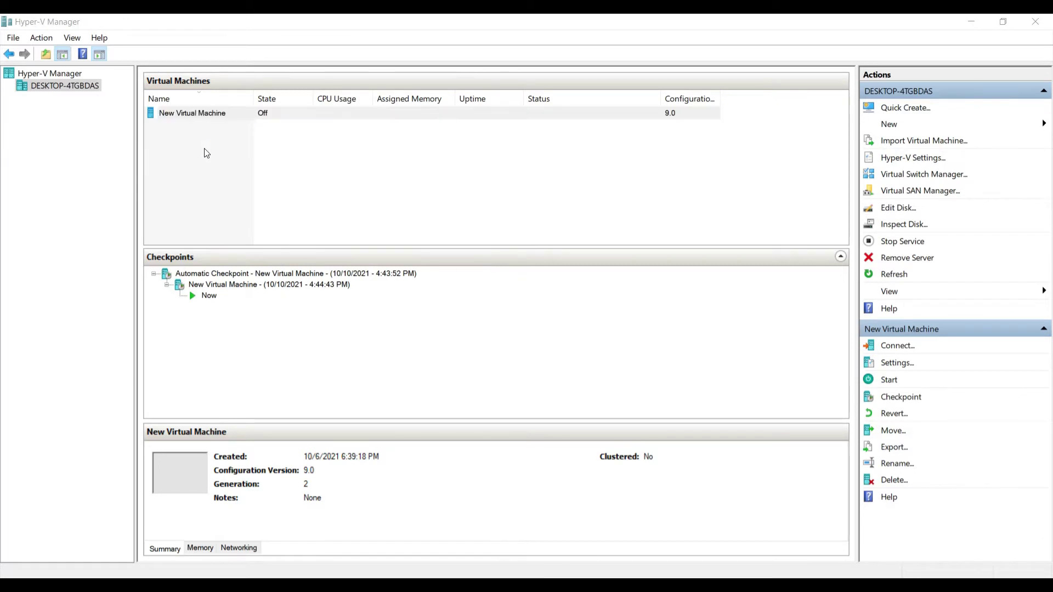
# Step: Start the VM and connect with the display size set to full screen
pyautogui.click(238, 235)
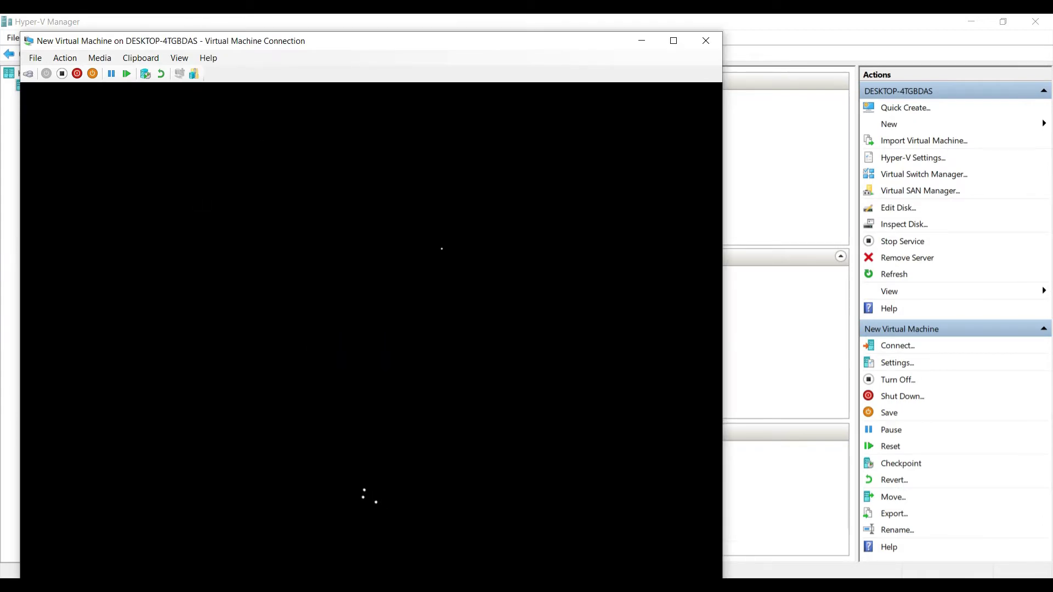
pyautogui.moveTo(376, 321); pyautogui.dragTo(395, 322)
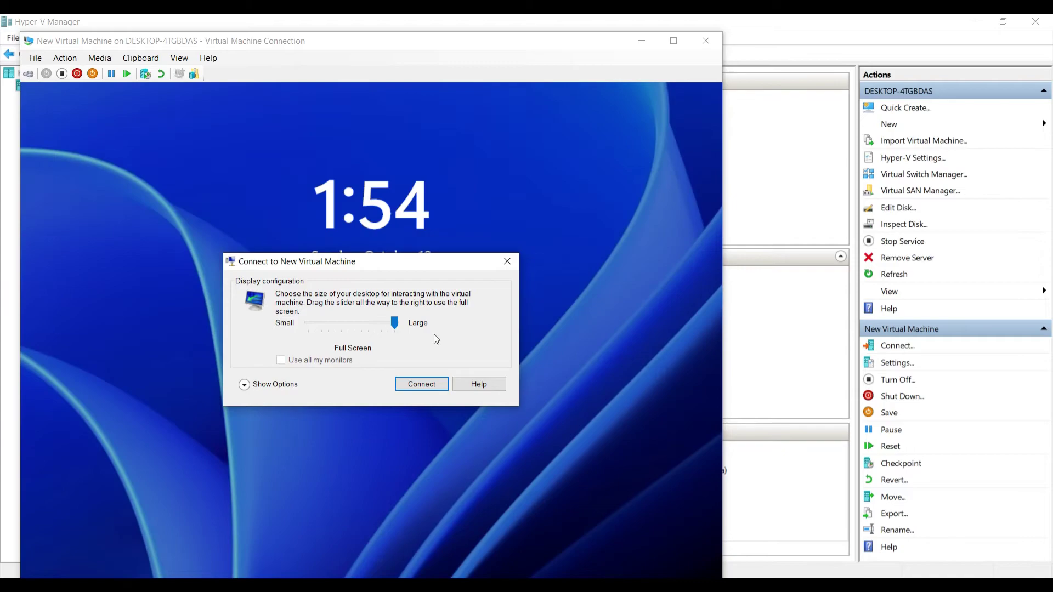
pyautogui.click(436, 386)
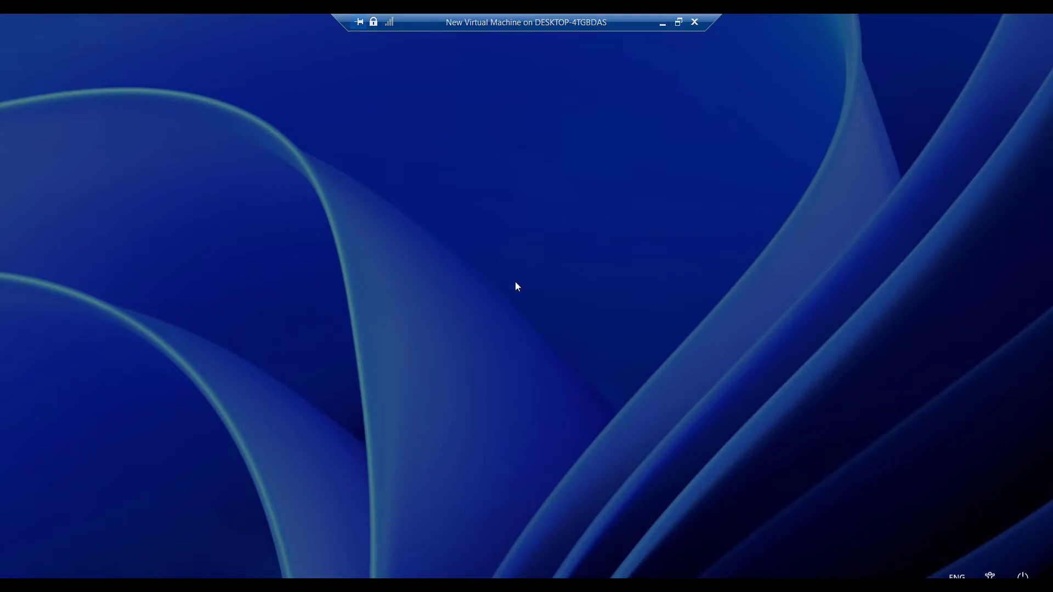
# Step: Leave full screen so the VM connection shows in a window, reaching the View menu
pyautogui.click(1022, 575)
pyautogui.click(162, 308)
pyautogui.click(678, 23)
pyautogui.click(165, 63)
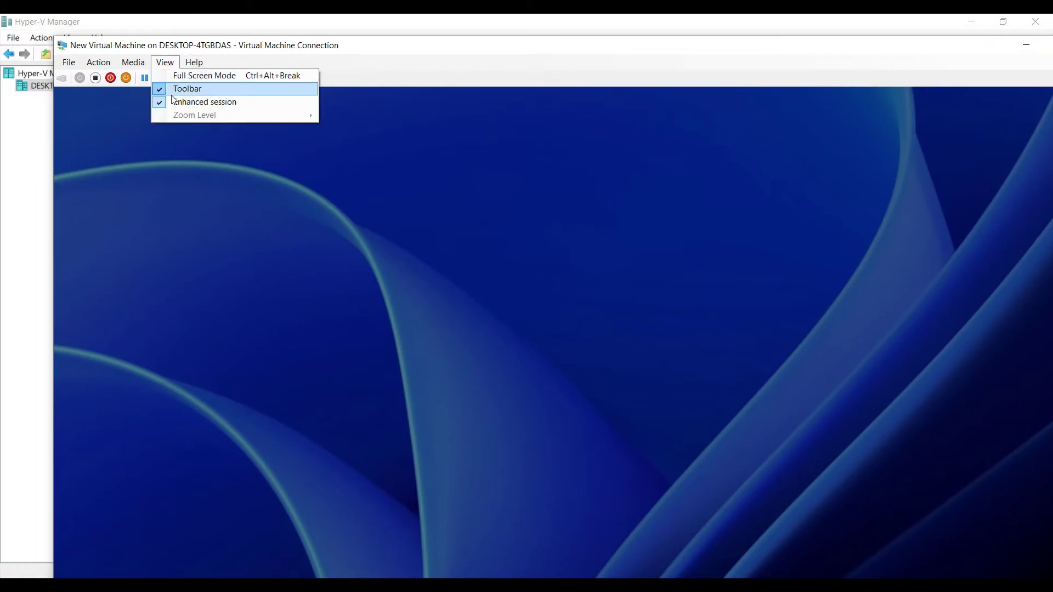
# Step: Turn off Enhanced session and dismiss the guest's lock screen to sign in with the PIN
pyautogui.click(247, 102)
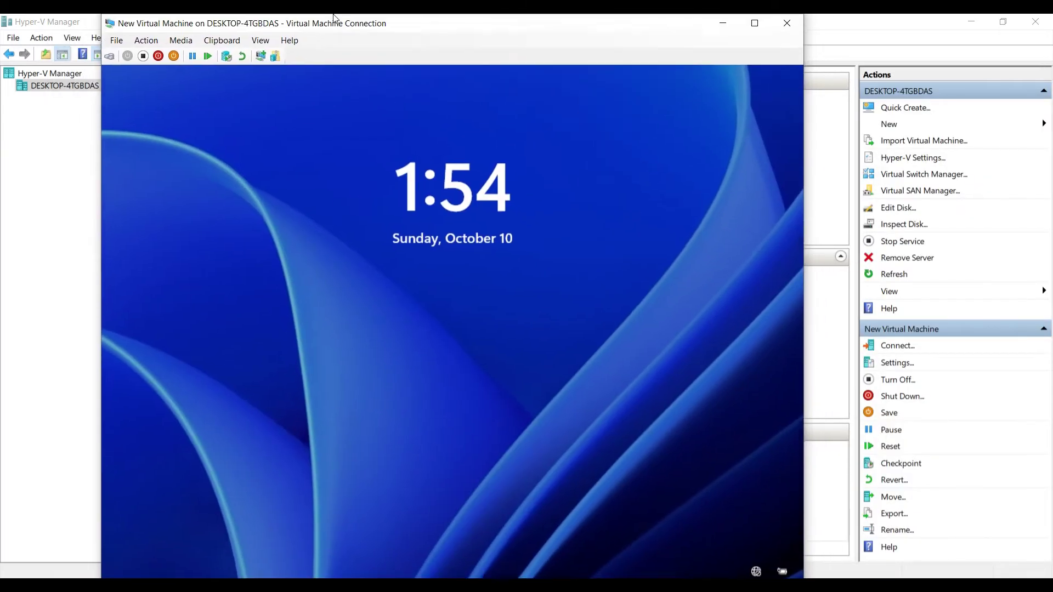
pyautogui.click(477, 355)
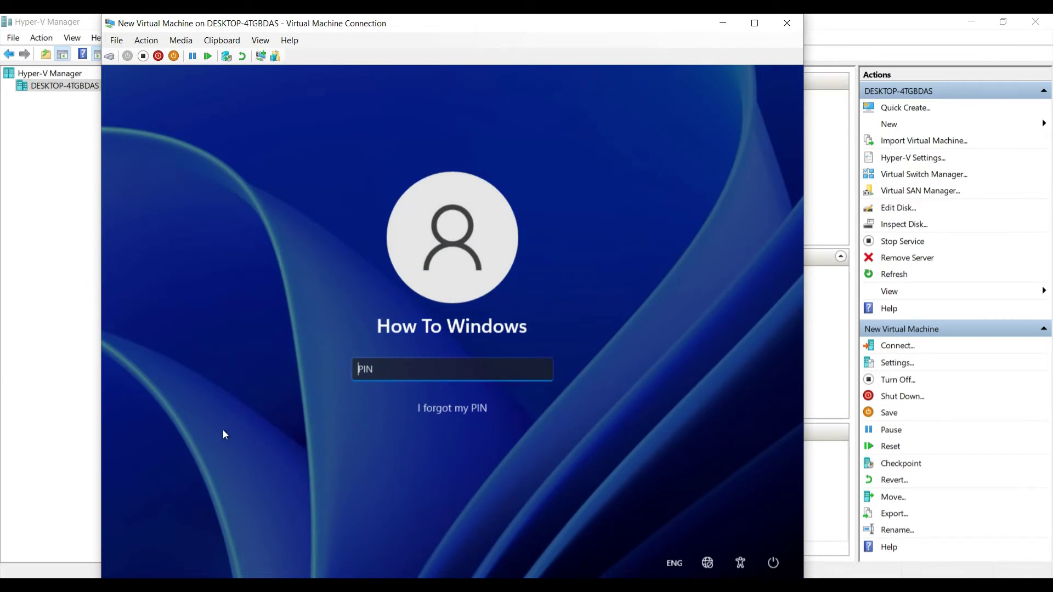
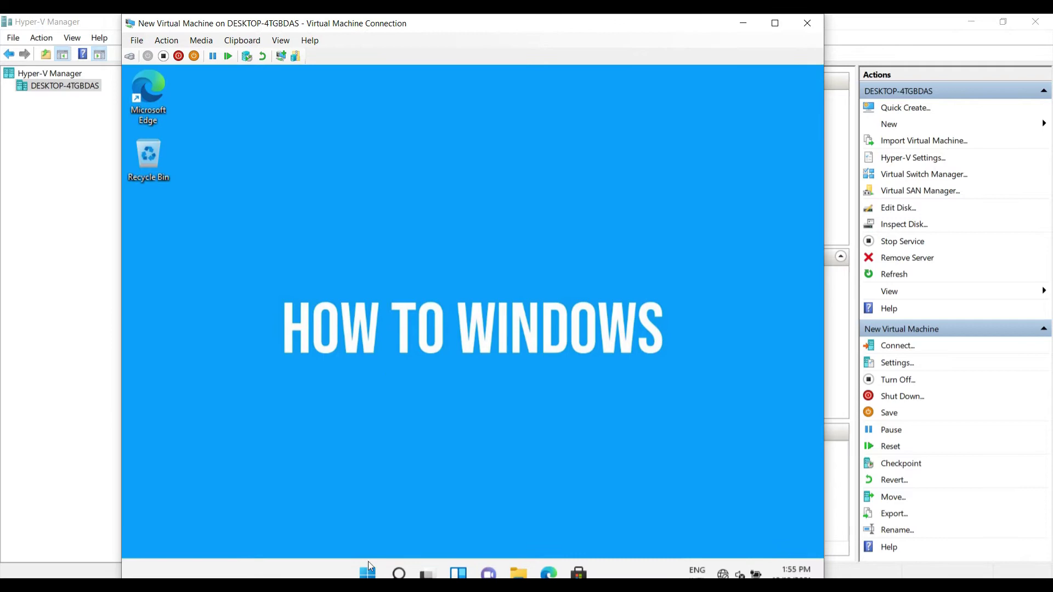
# Step: In the guest, reach Settings > Accounts > Sign-in options from the Start menu
pyautogui.click(368, 568)
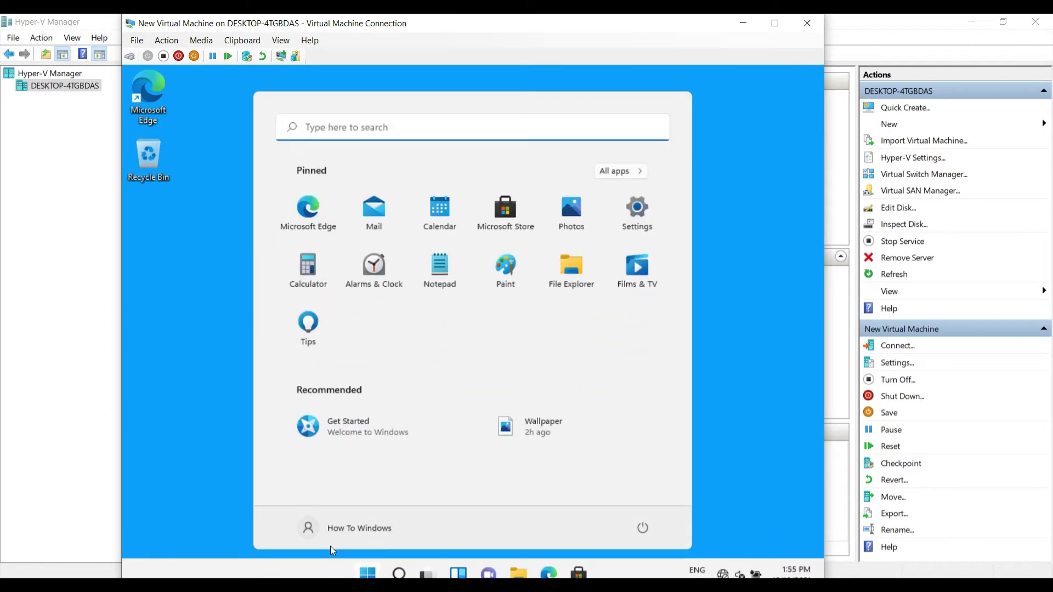
pyautogui.click(633, 220)
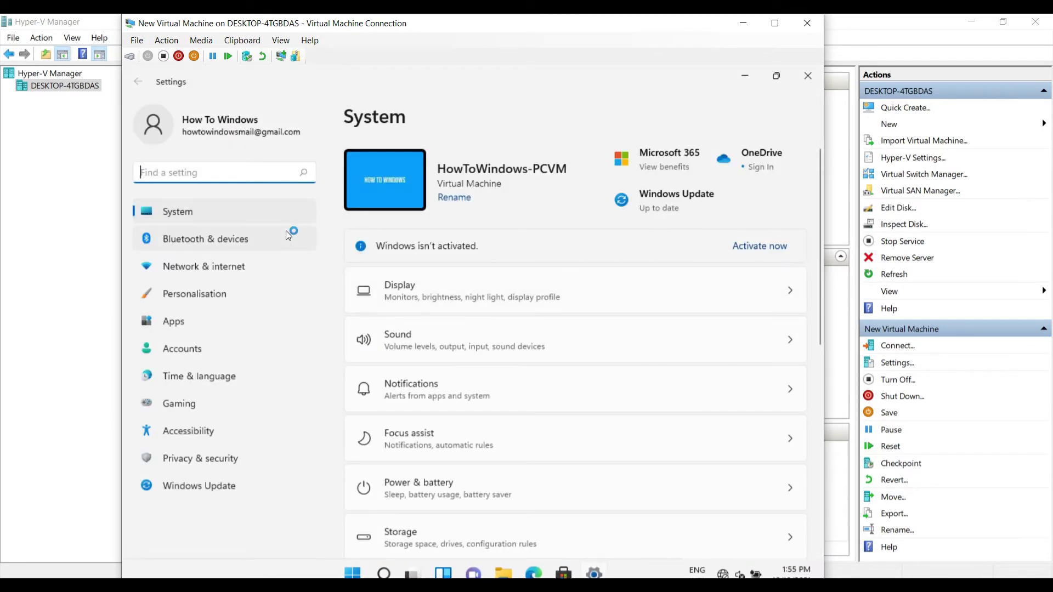
pyautogui.click(219, 348)
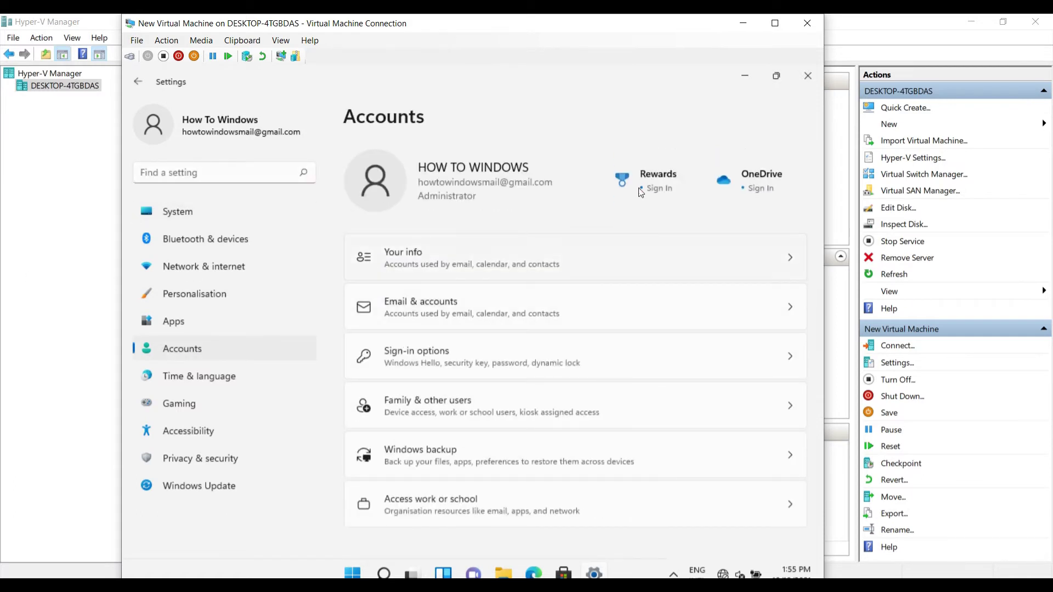
pyautogui.click(502, 355)
pyautogui.scroll(-2, 425, 415)
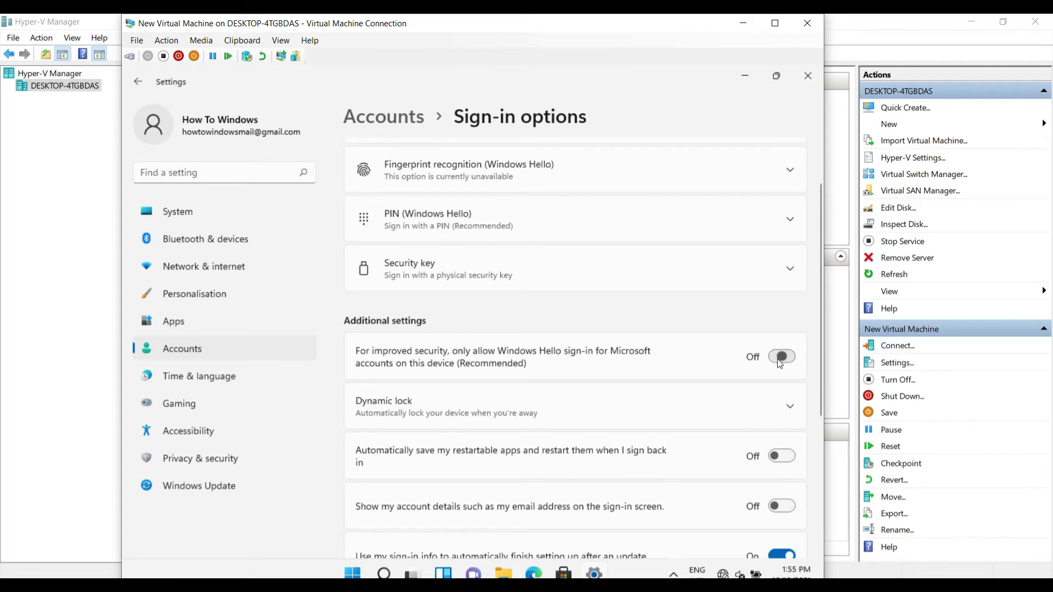
# Step: Return from Network & internet to Accounts and show Sign-in options again
pyautogui.click(214, 266)
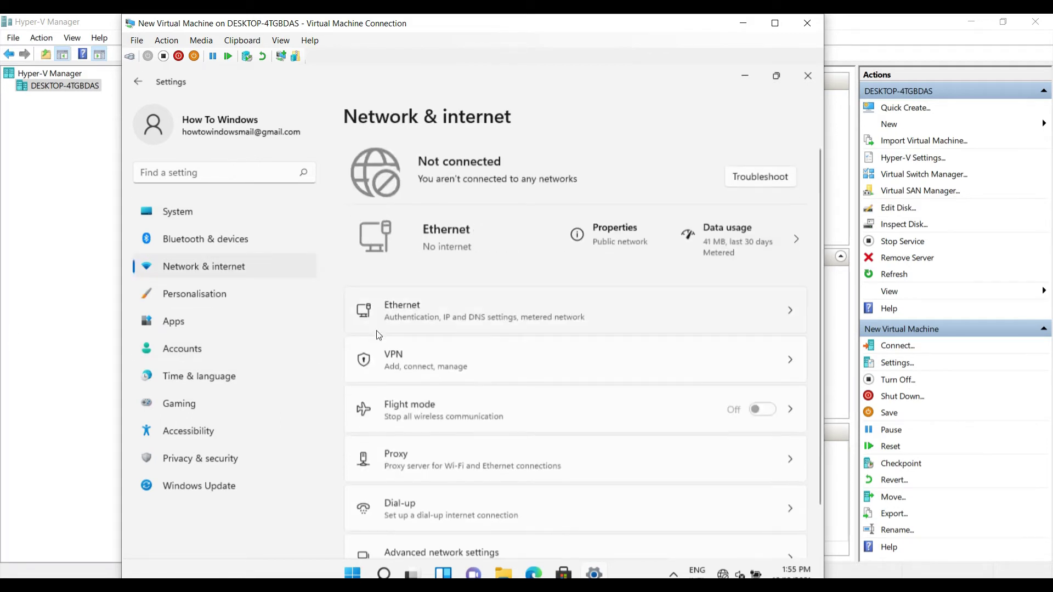
pyautogui.click(187, 347)
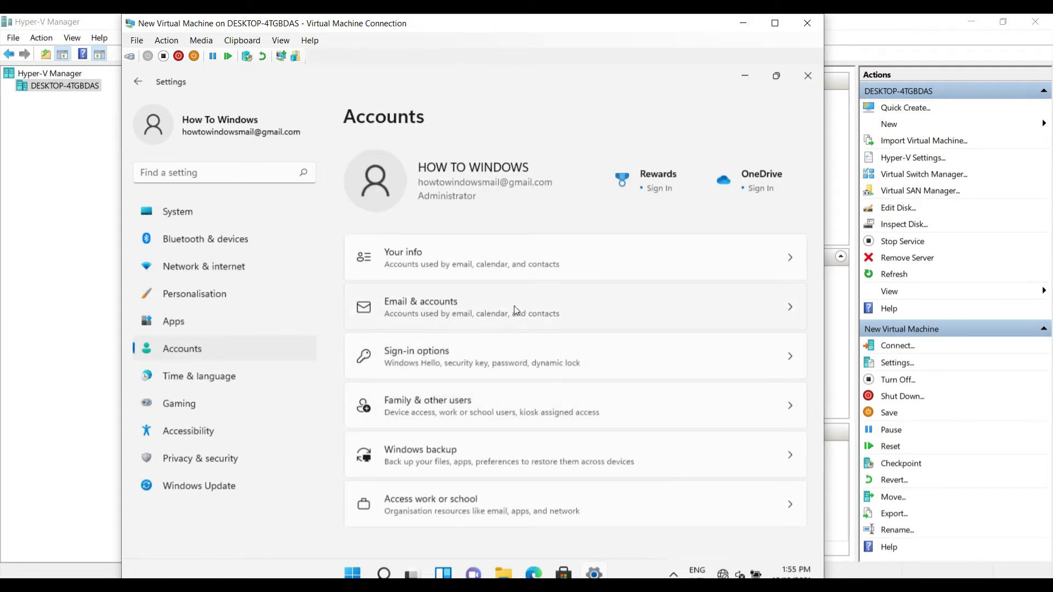
pyautogui.click(504, 353)
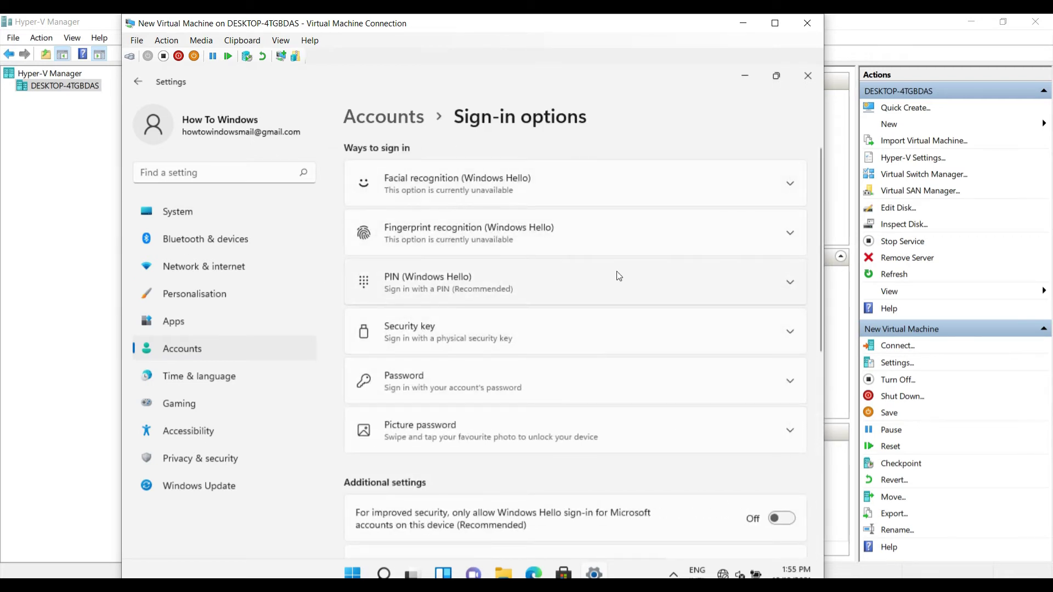
# Step: Remove the Windows Hello PIN, confirming and verifying with the account password
pyautogui.click(766, 289)
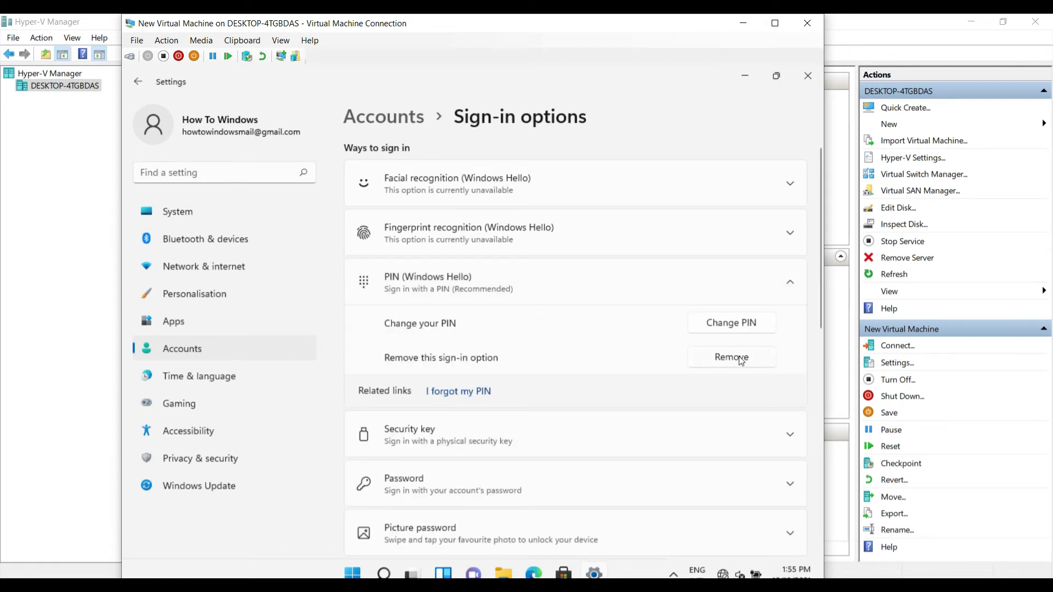
pyautogui.click(744, 357)
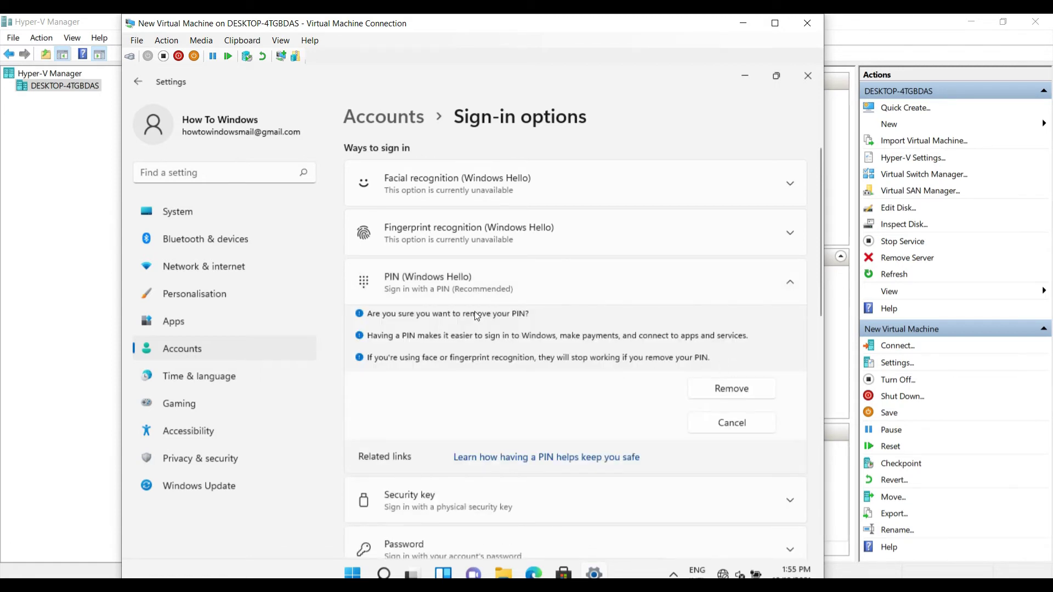
pyautogui.click(743, 391)
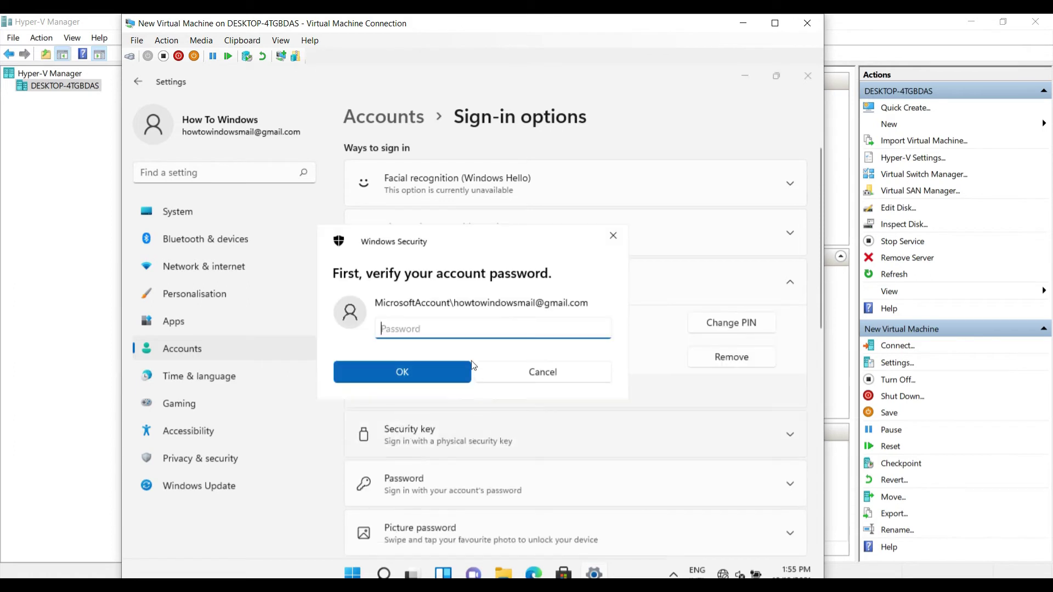
pyautogui.write('password')
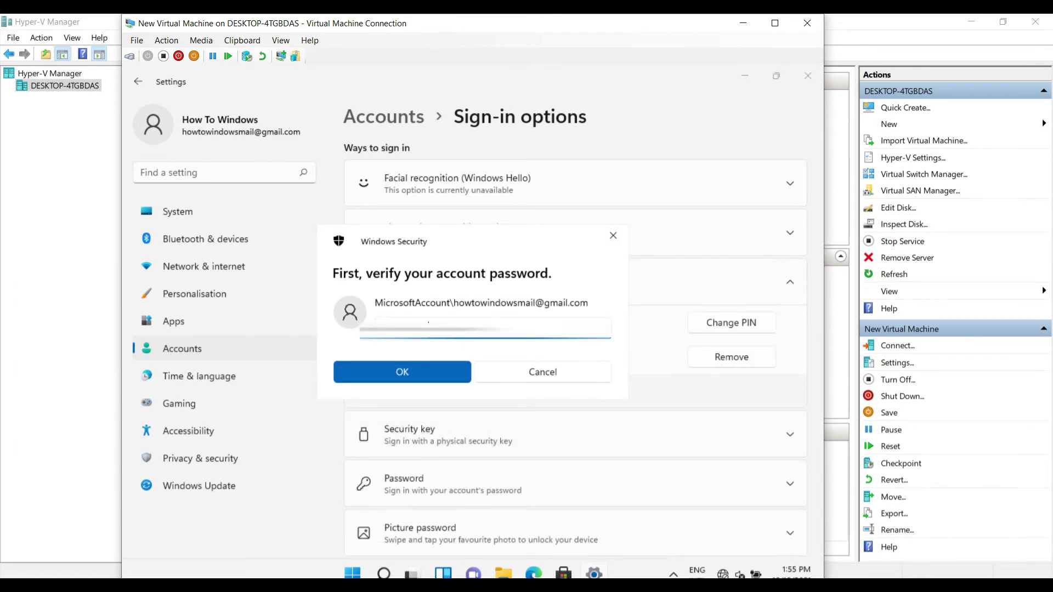
pyautogui.click(439, 371)
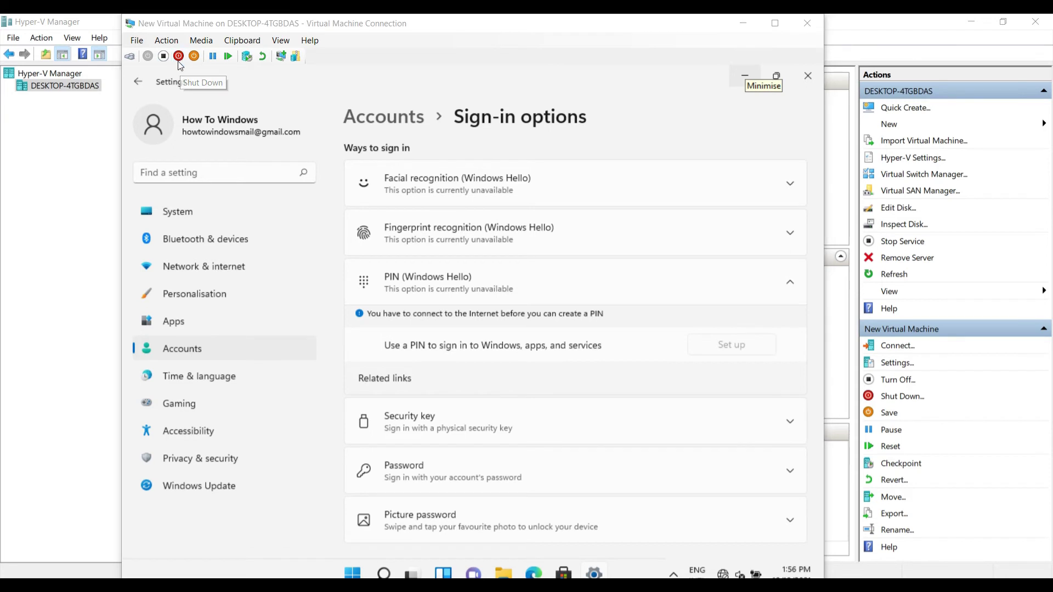
# Step: Shut down the virtual machine from the connection toolbar and confirm
pyautogui.click(181, 56)
pyautogui.click(489, 332)
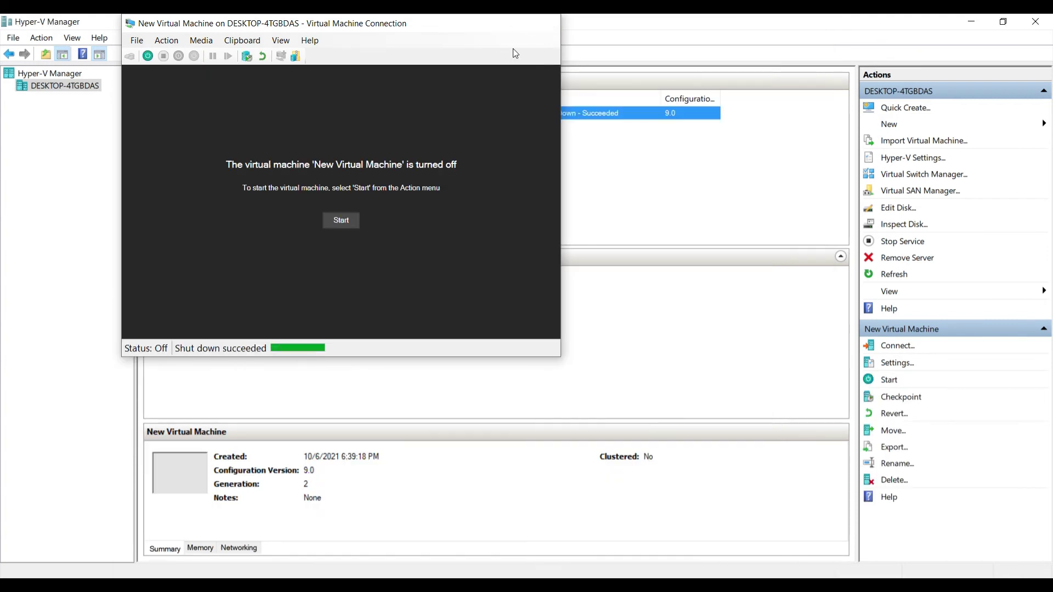
pyautogui.click(544, 23)
# Step: Reconnect to the VM, start it again and slide the display size toward full screen
pyautogui.rightClick(271, 120)
pyautogui.click(275, 130)
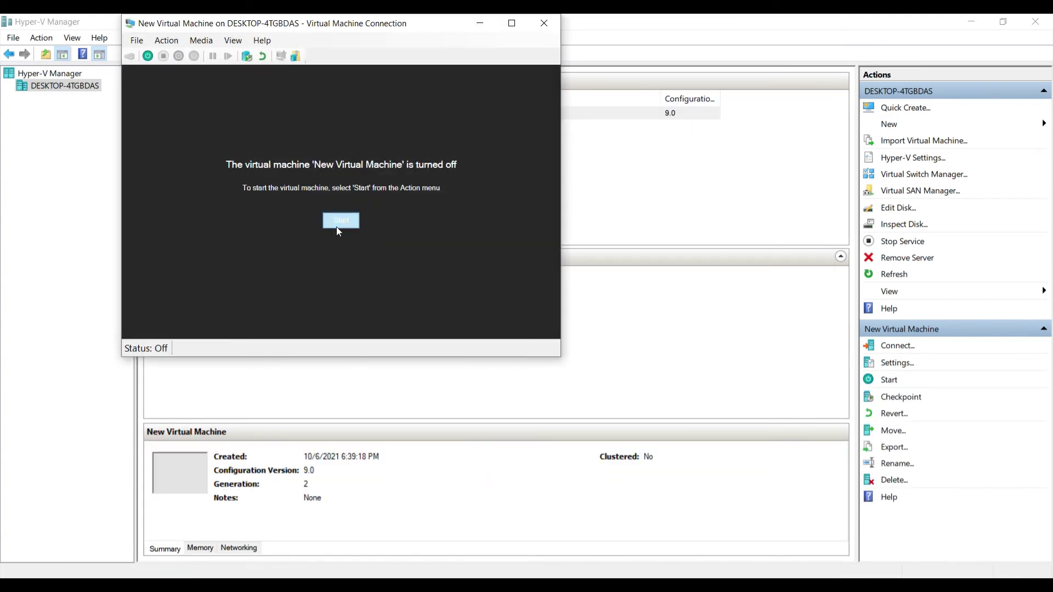
pyautogui.click(337, 226)
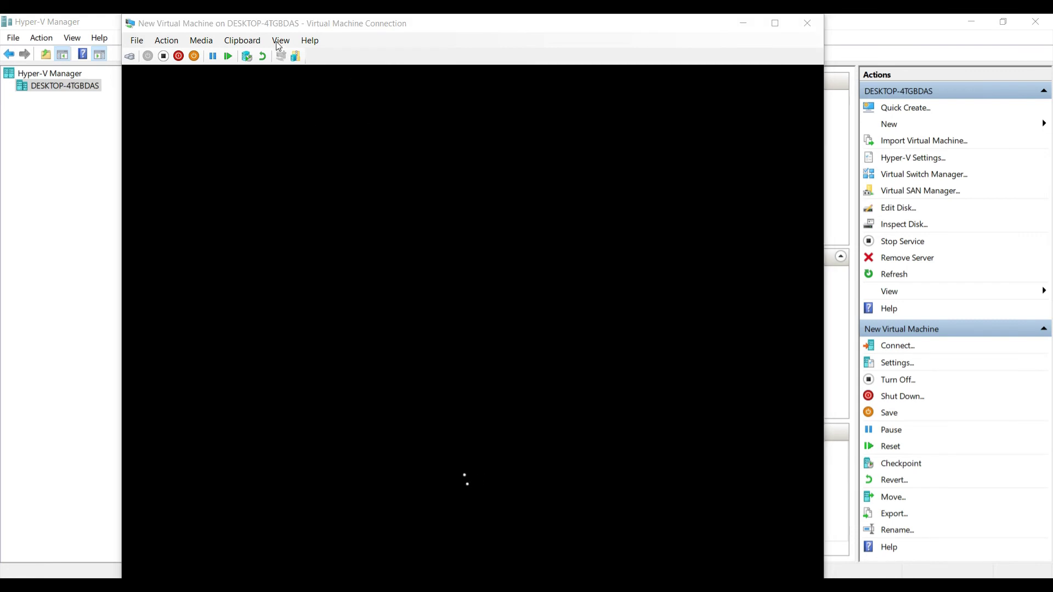
pyautogui.moveTo(457, 305)
pyautogui.mouseDown()
pyautogui.moveTo(498, 309)
pyautogui.moveTo(489, 305)
pyautogui.mouseUp()
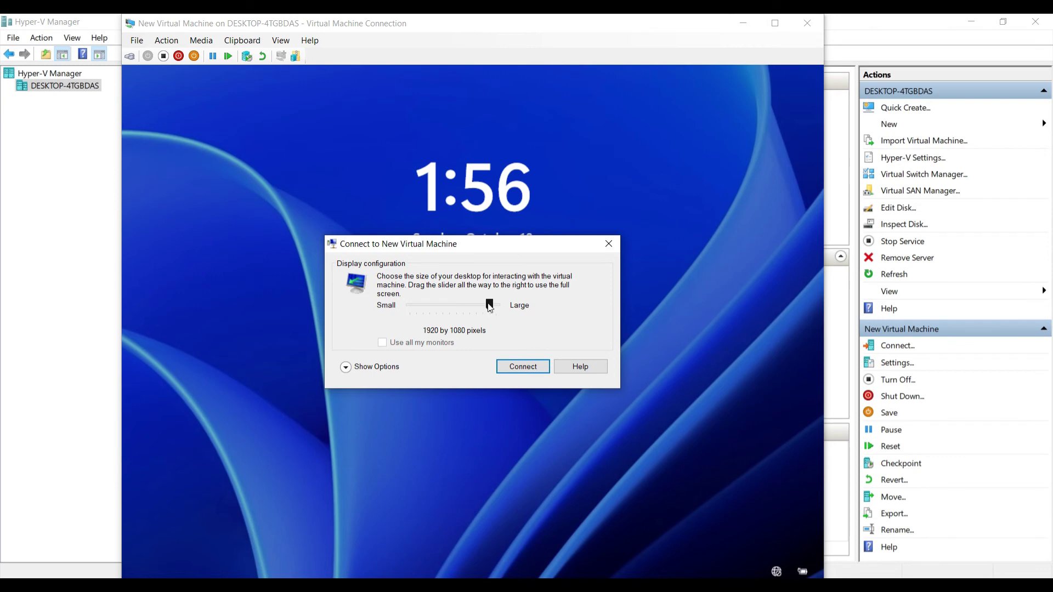
# Step: Connect at 1920 by 1080 and switch to full screen, showing the password sign-in prompt
pyautogui.click(526, 366)
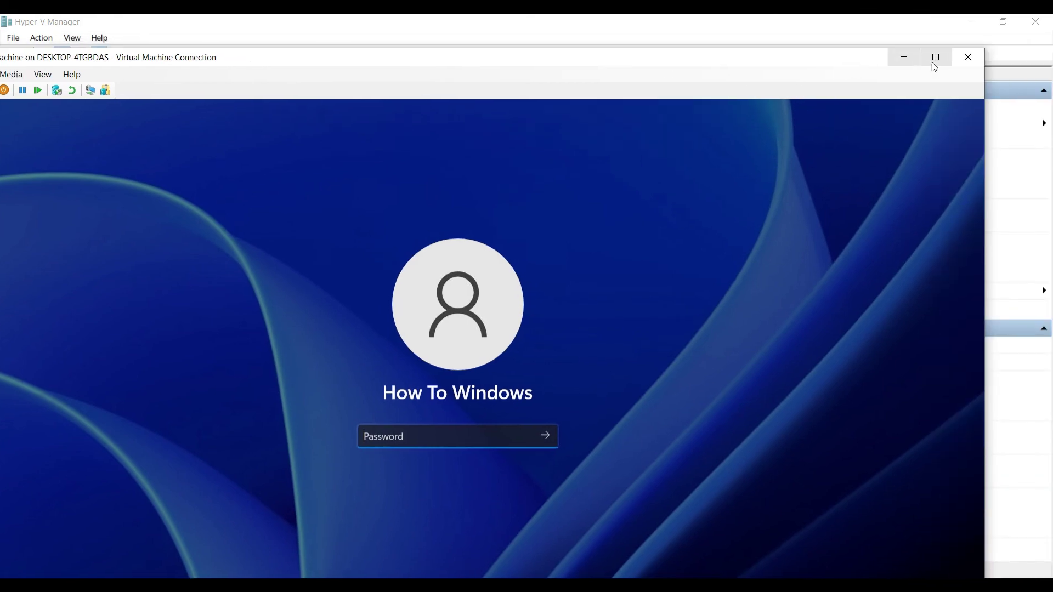
pyautogui.click(932, 62)
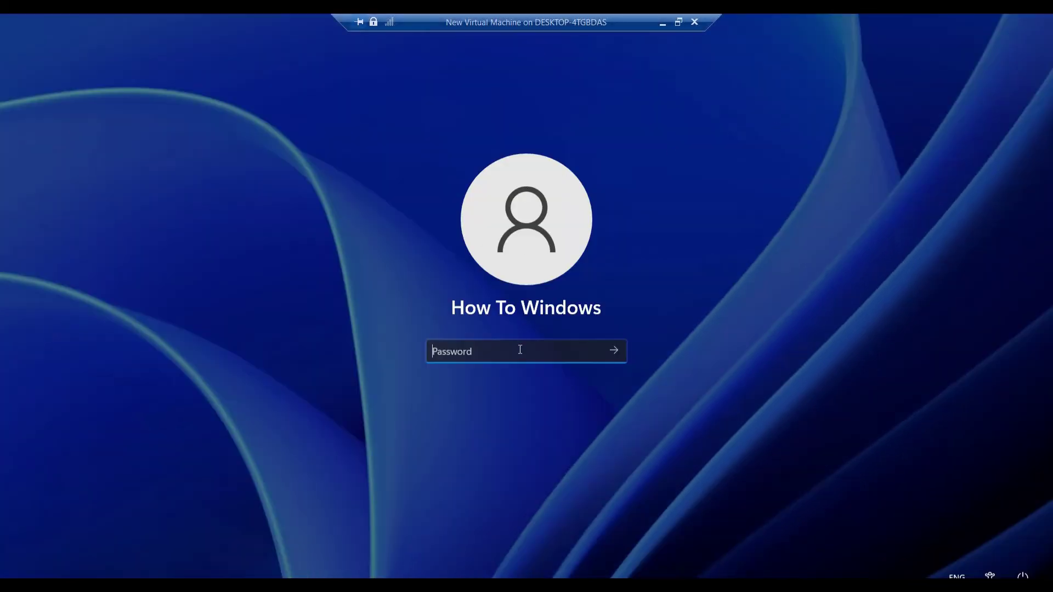